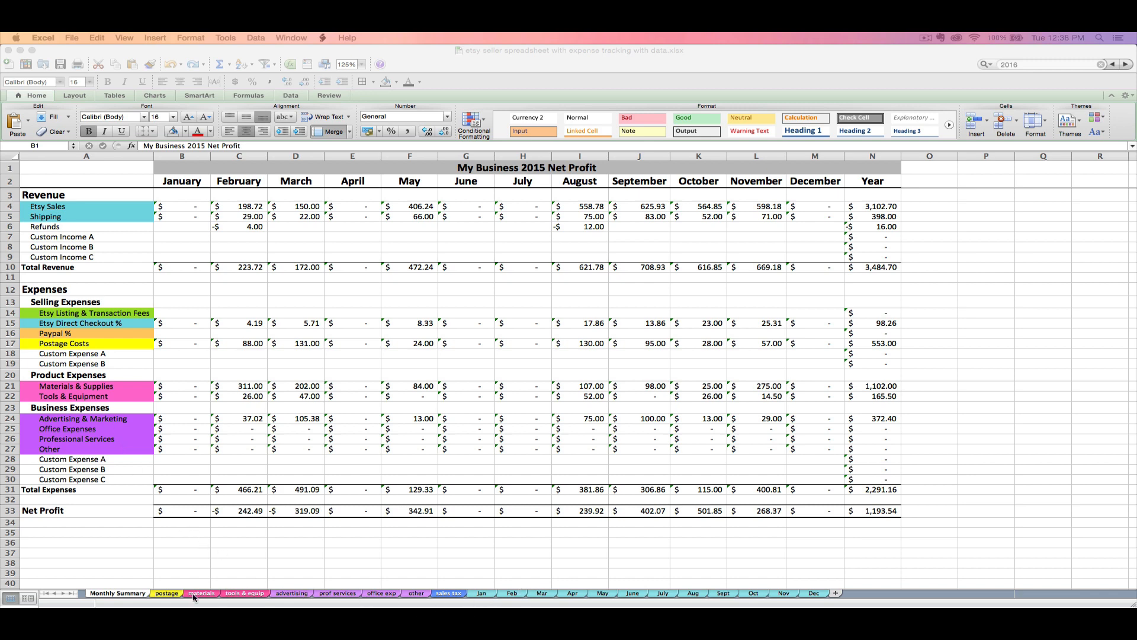
# Examine the summary's Postage Costs, Etsy Sales and Shipping categories and the sales tax sheet.
pyautogui.click(119, 342)
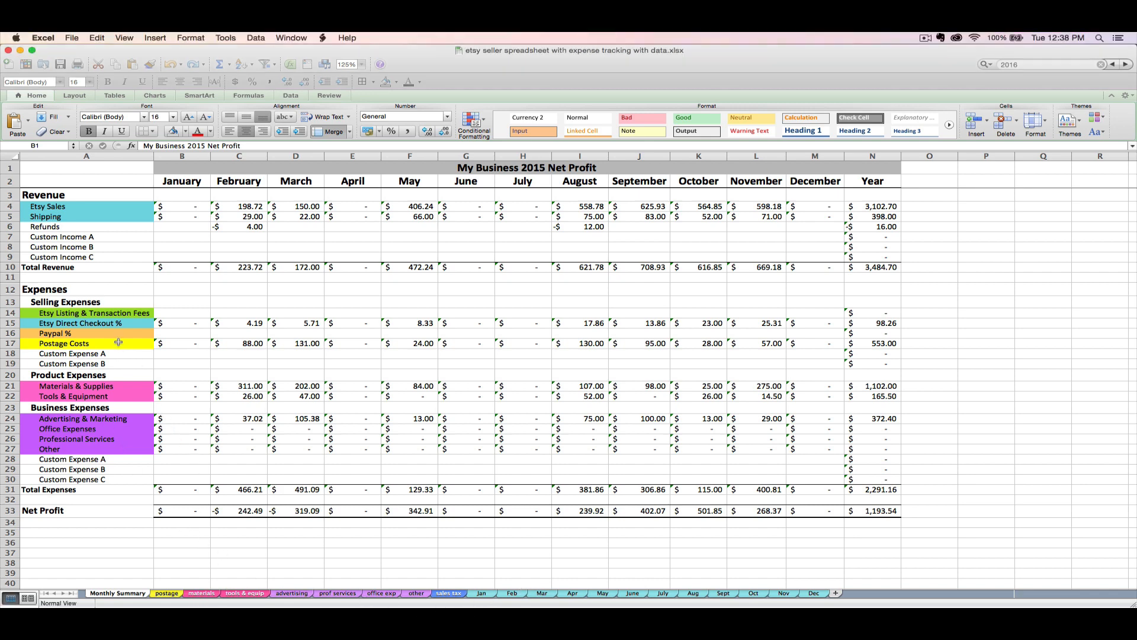
pyautogui.click(119, 342)
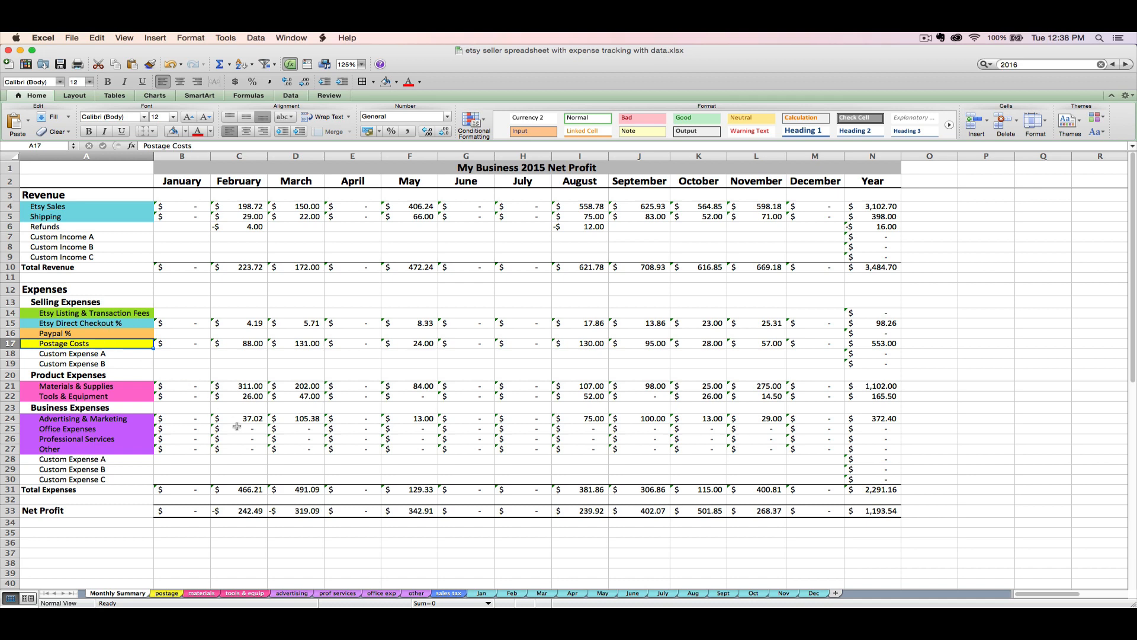
pyautogui.click(450, 593)
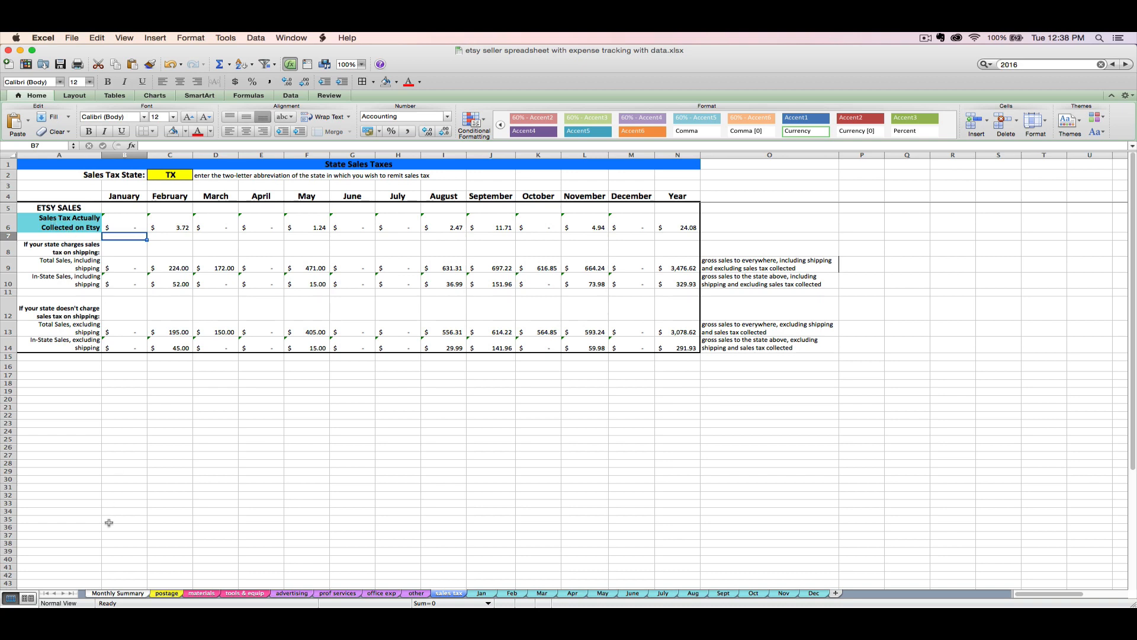
pyautogui.click(124, 594)
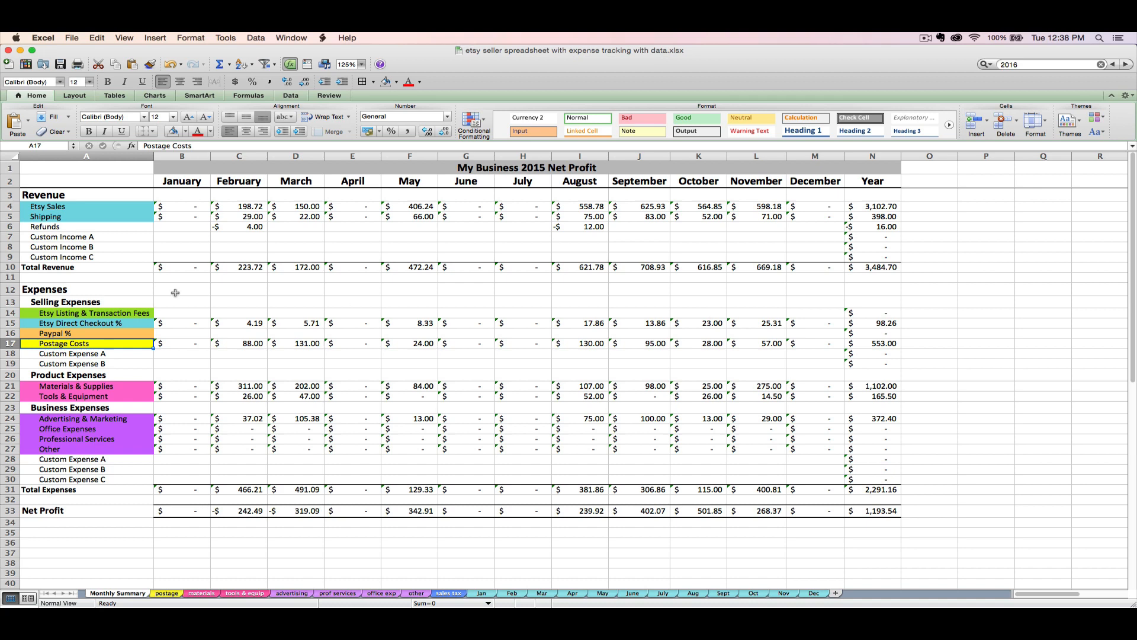
pyautogui.click(69, 208)
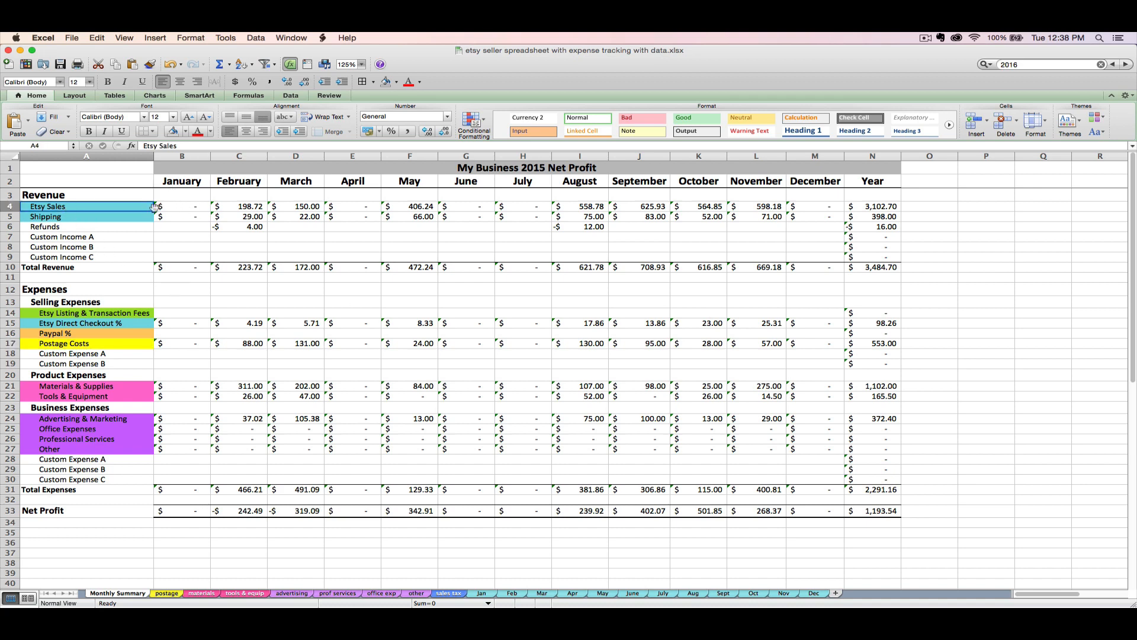
pyautogui.click(110, 217)
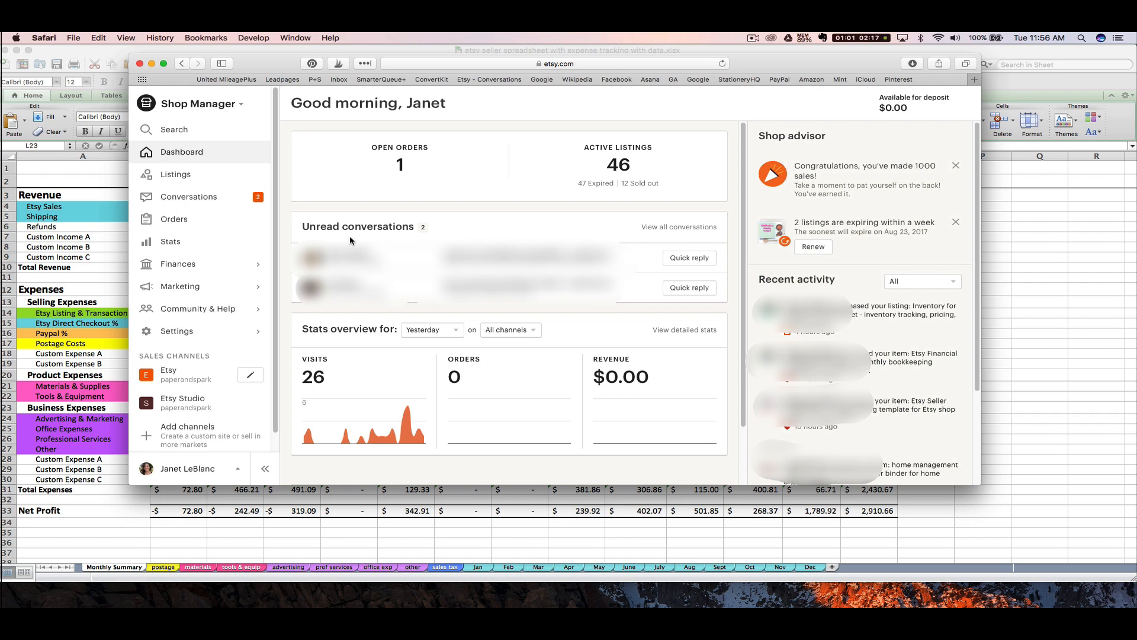
# In the Etsy Shop Manager in Safari, open the Download Data page of the shop's option settings.
pyautogui.click(181, 332)
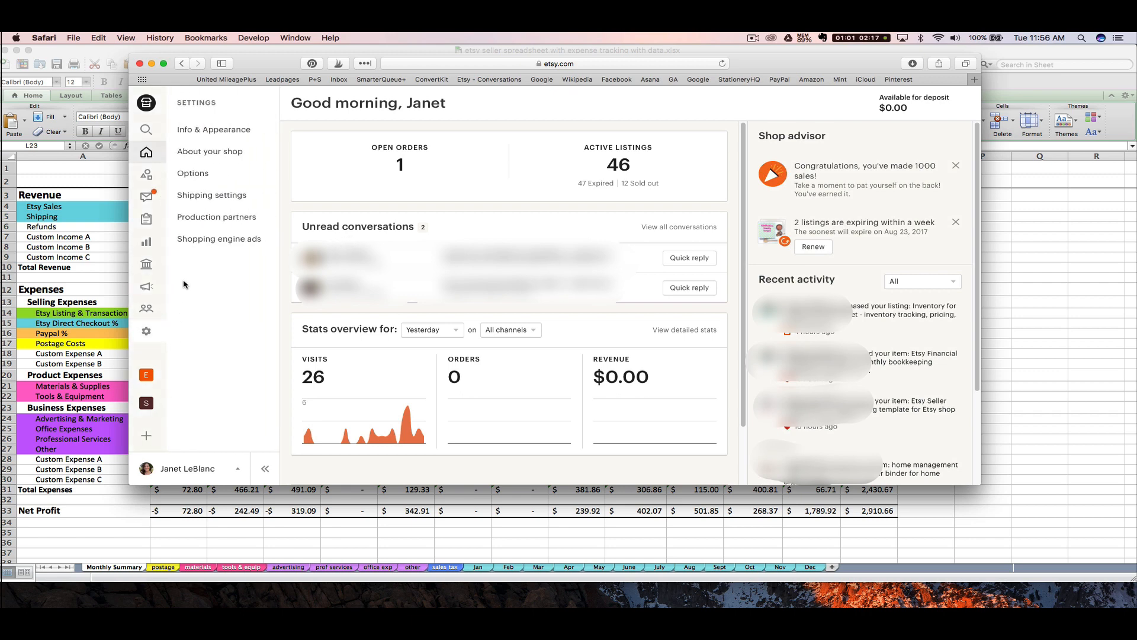
pyautogui.click(199, 177)
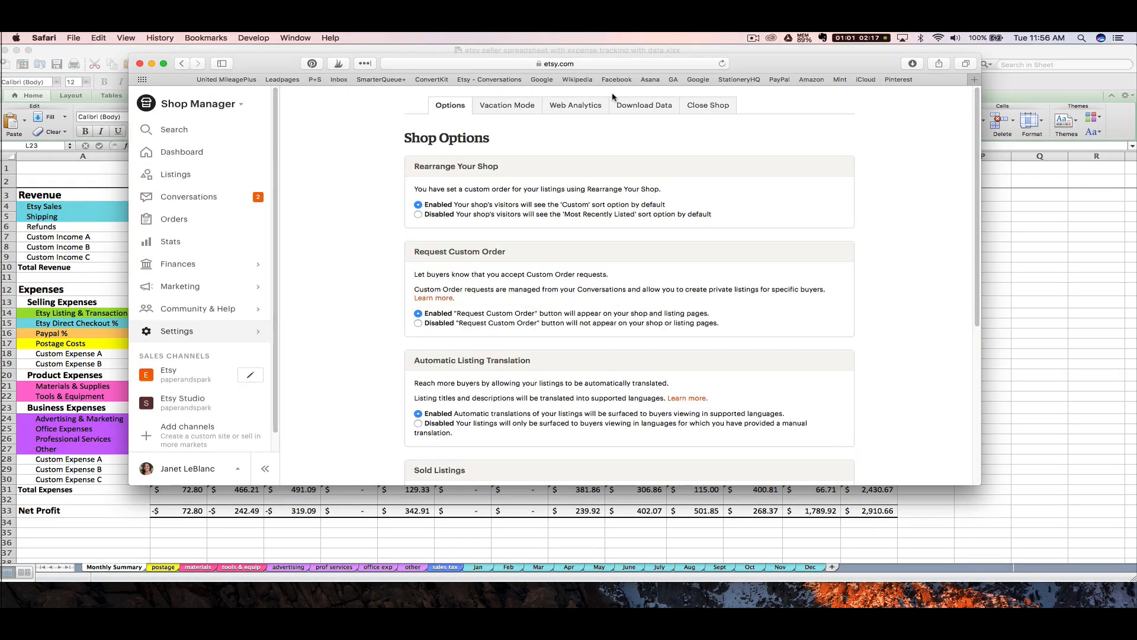
pyautogui.click(629, 107)
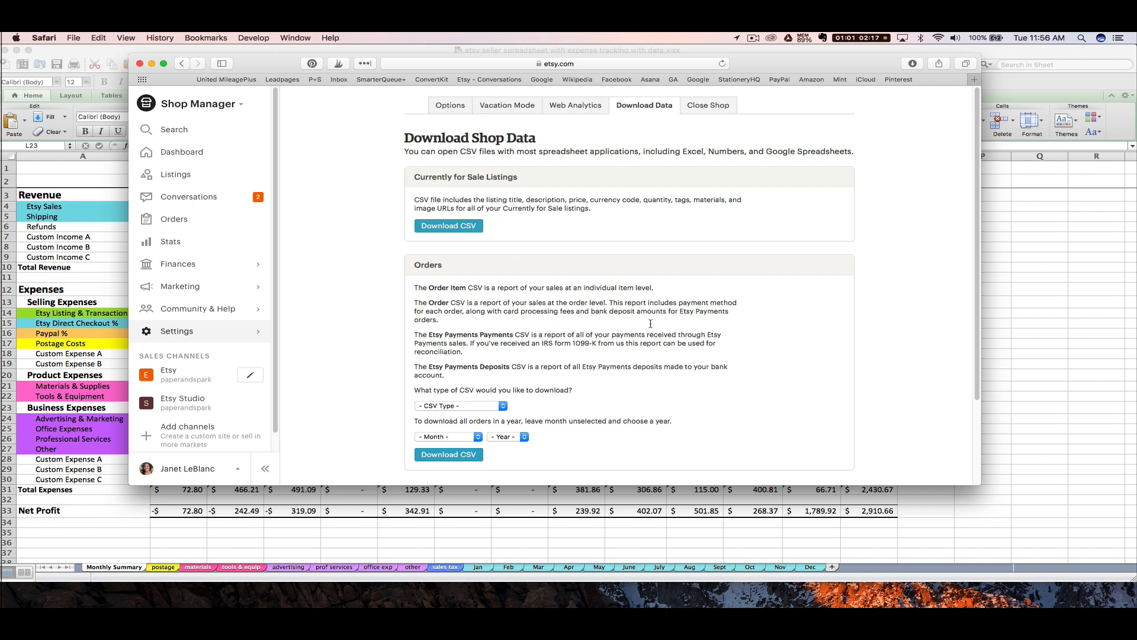
# Download the Orders CSV for month 12 - December and year 2015.
pyautogui.scroll(-2, 650, 362)
pyautogui.click(450, 368)
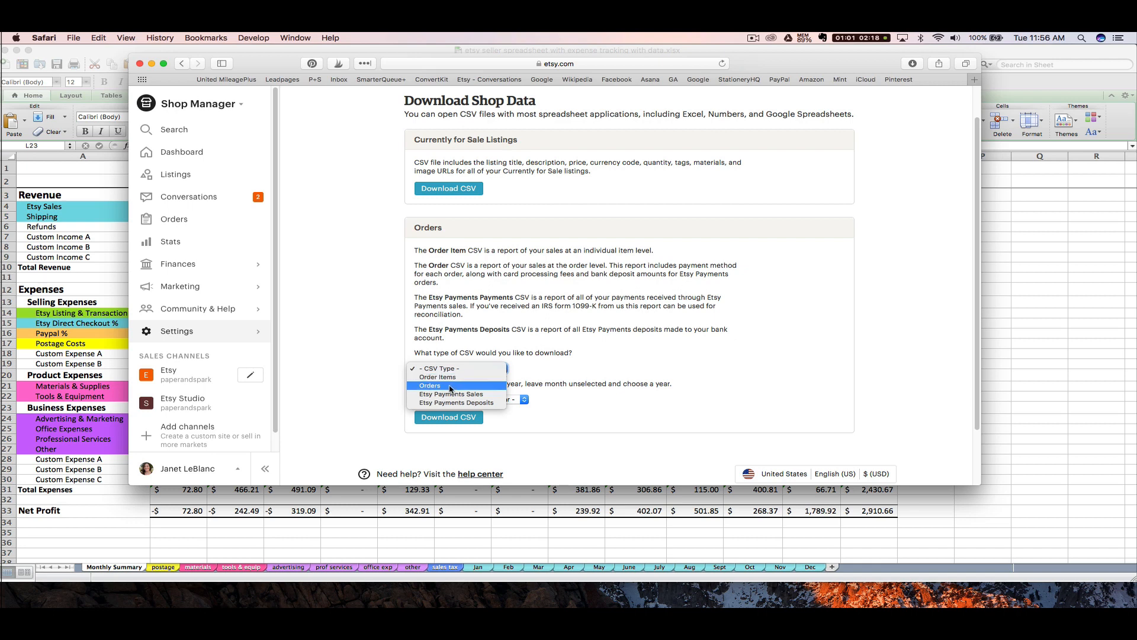
pyautogui.click(450, 387)
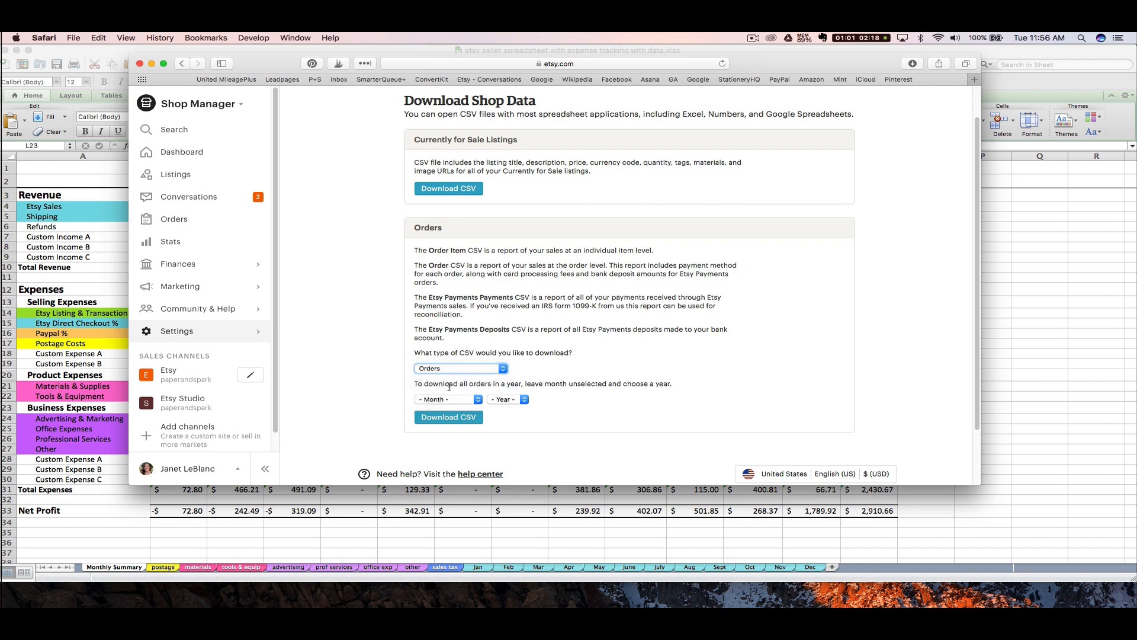
pyautogui.click(468, 401)
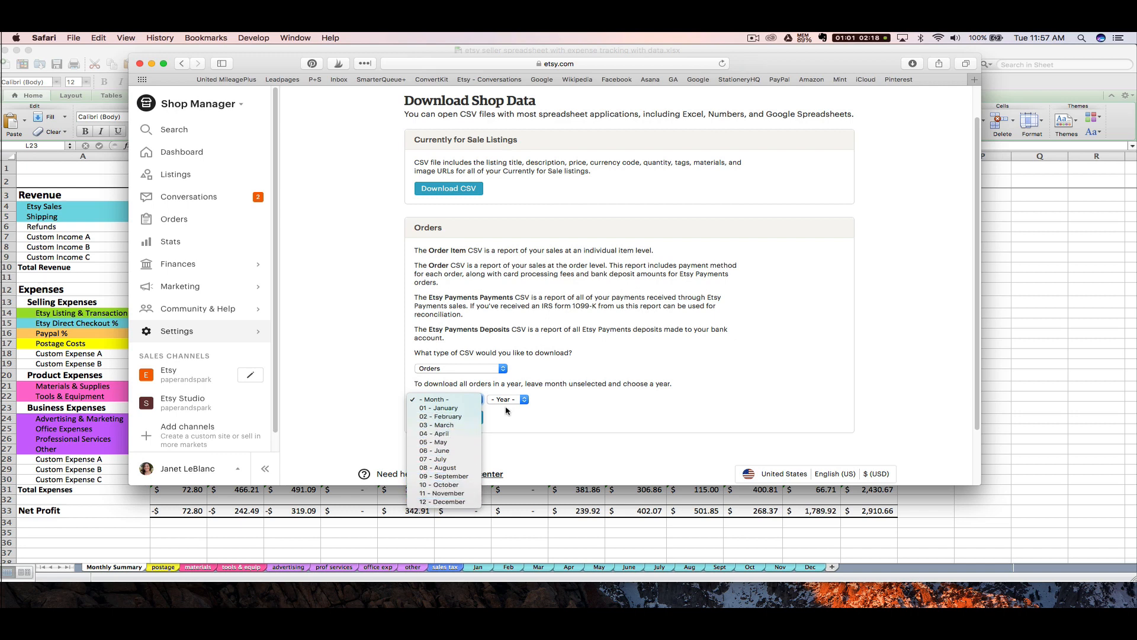
pyautogui.click(462, 502)
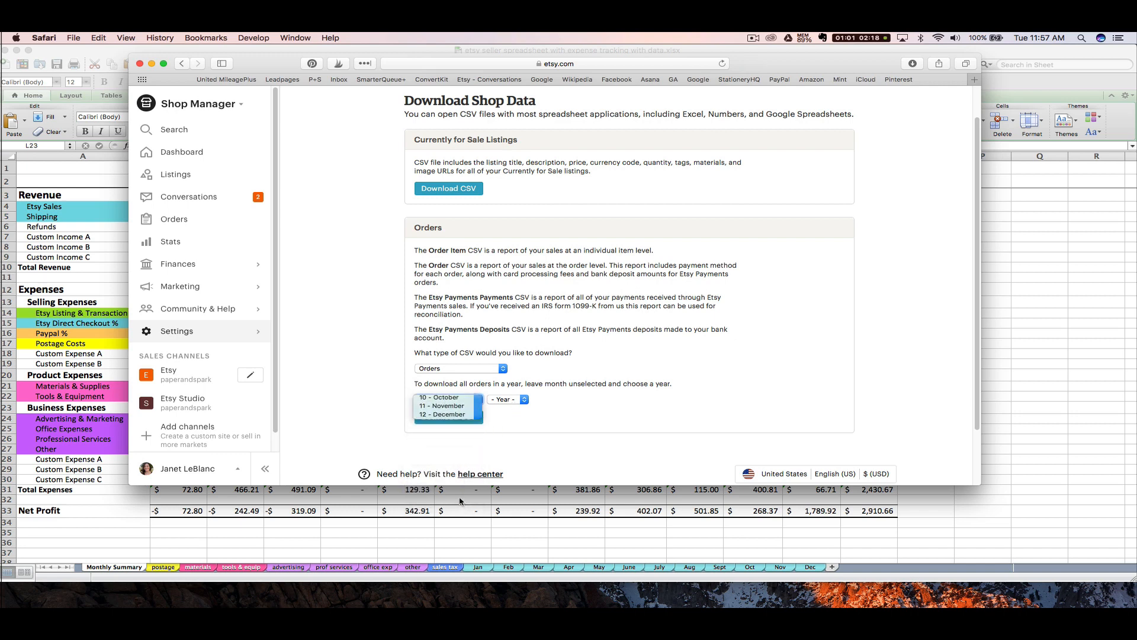
pyautogui.click(494, 400)
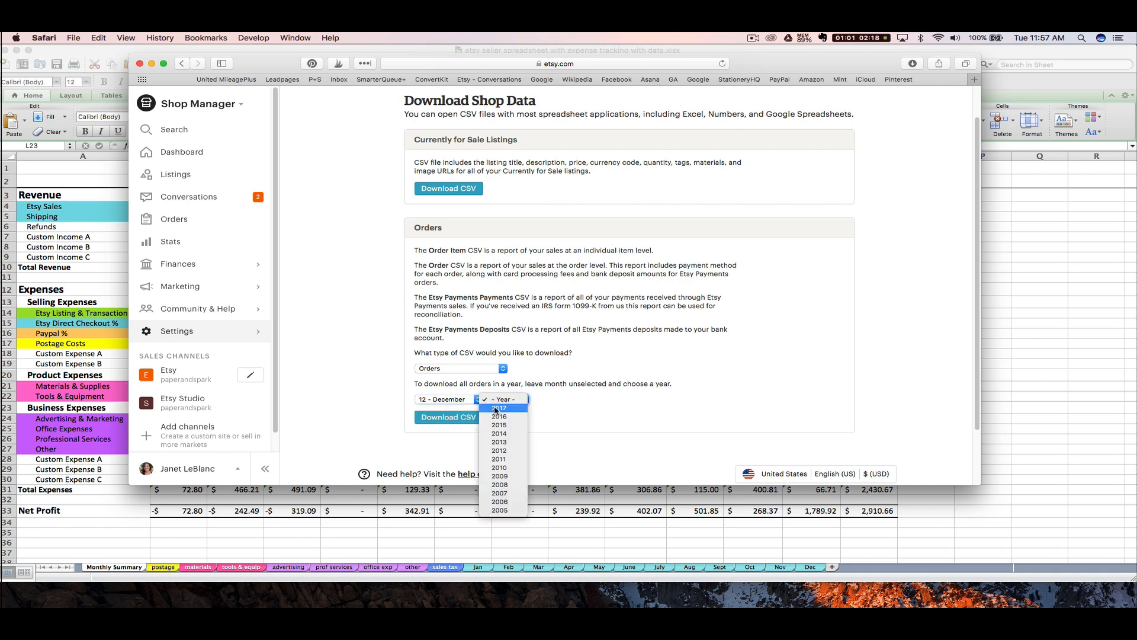
pyautogui.click(494, 425)
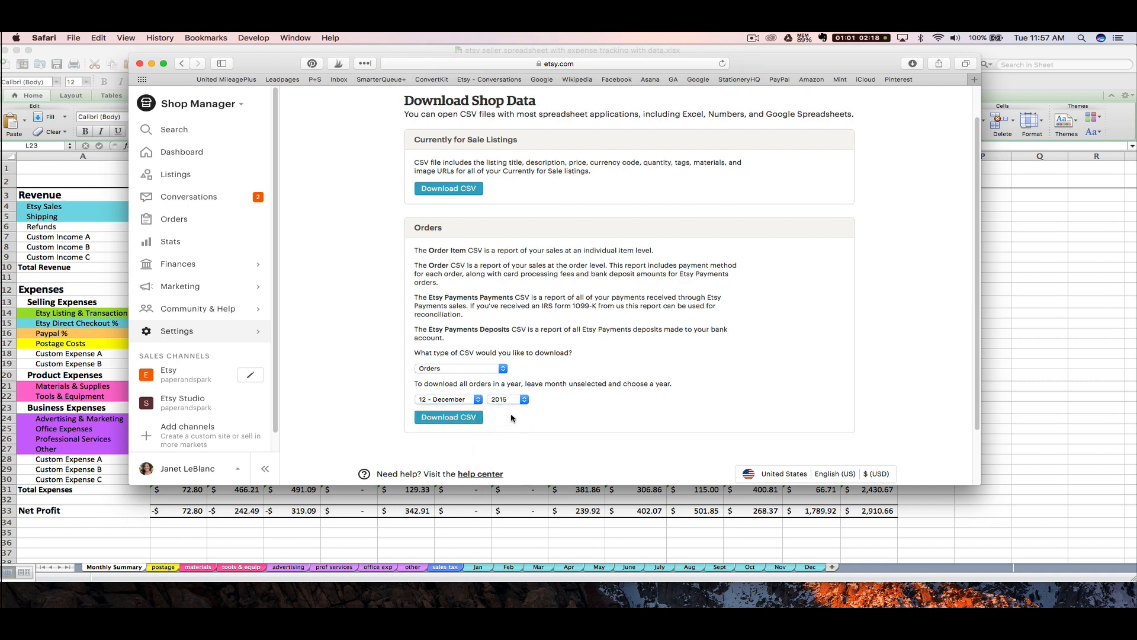
pyautogui.click(455, 418)
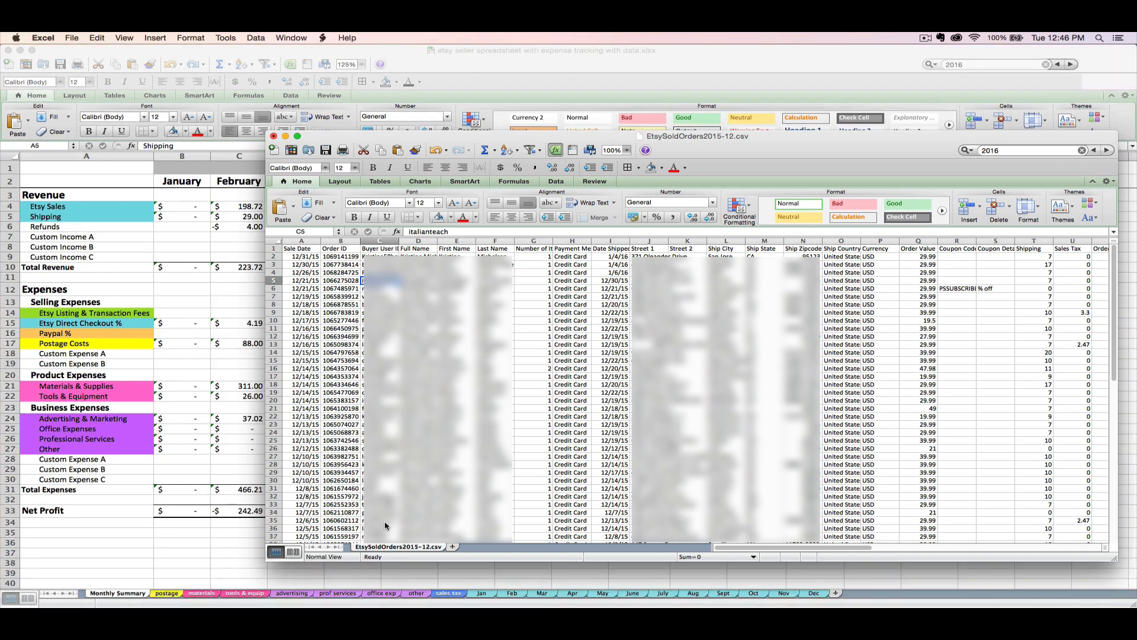
# Open the Dec sheet of the Etsy seller workbook and copy order rows 2 to 45 from EtsySoldOrders2015-12.csv.
pyautogui.click(258, 495)
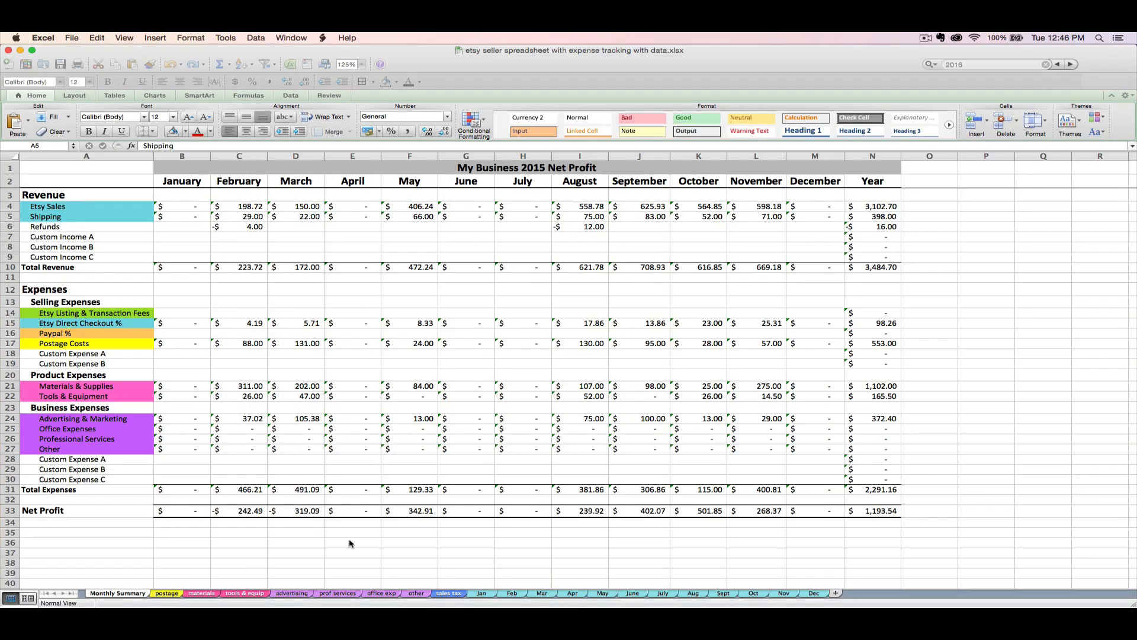
pyautogui.click(813, 596)
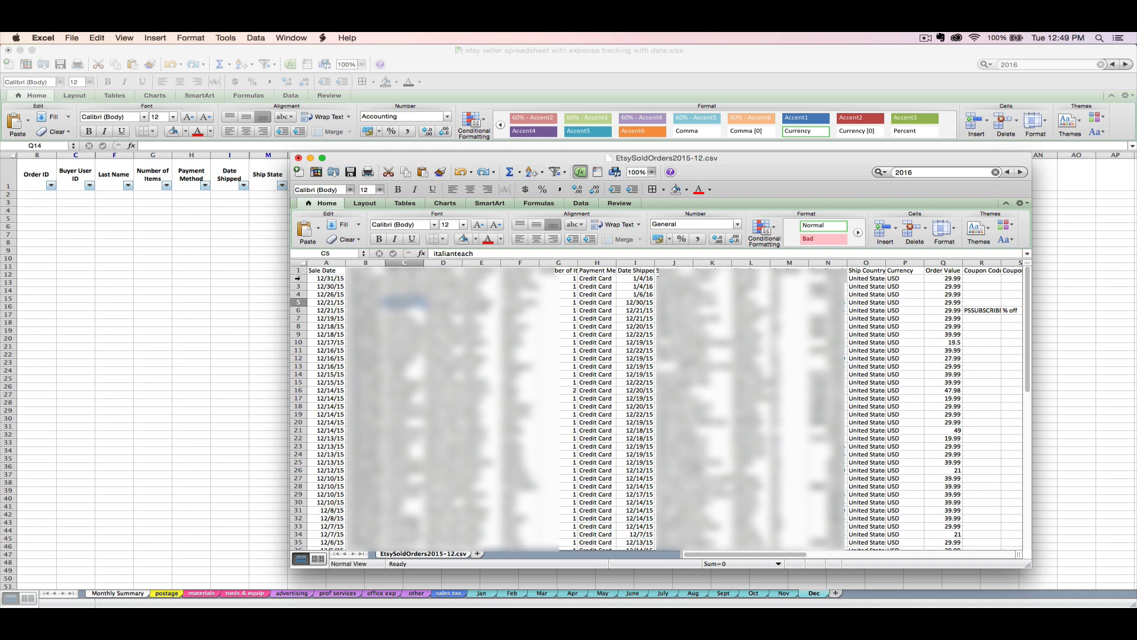
pyautogui.click(296, 278)
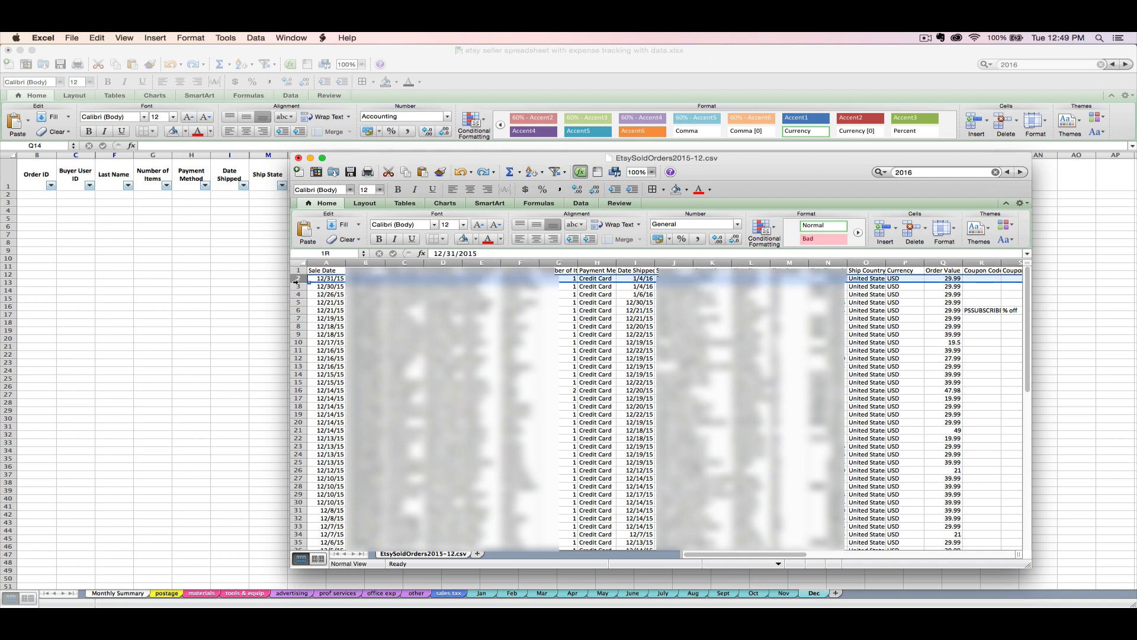
pyautogui.moveTo(295, 282); pyautogui.dragTo(297, 447)
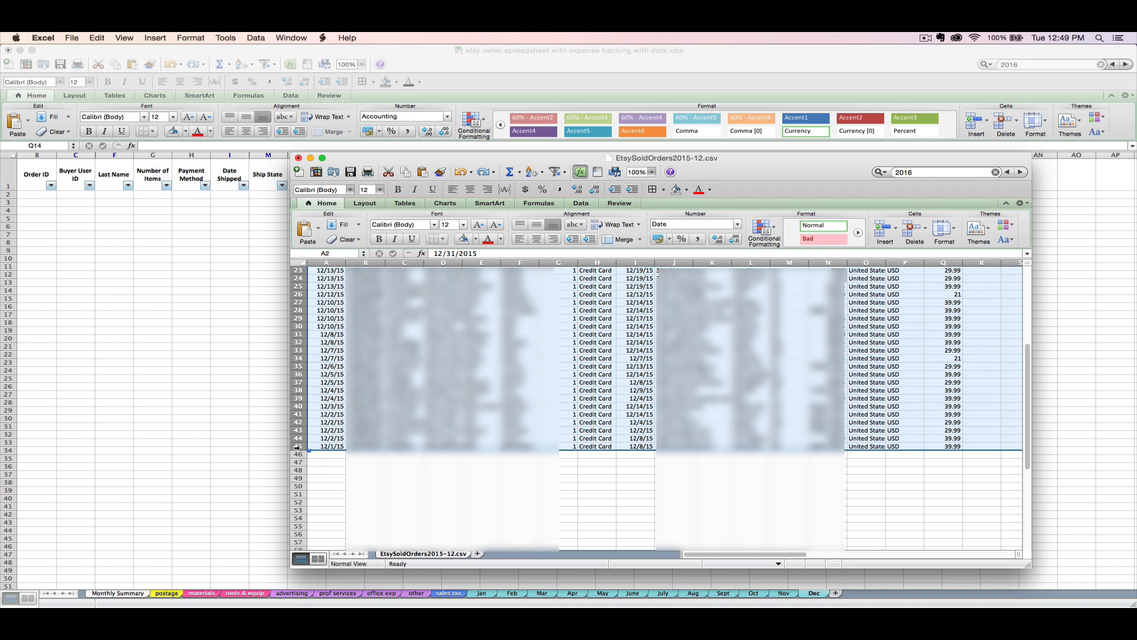
pyautogui.rightClick(375, 332)
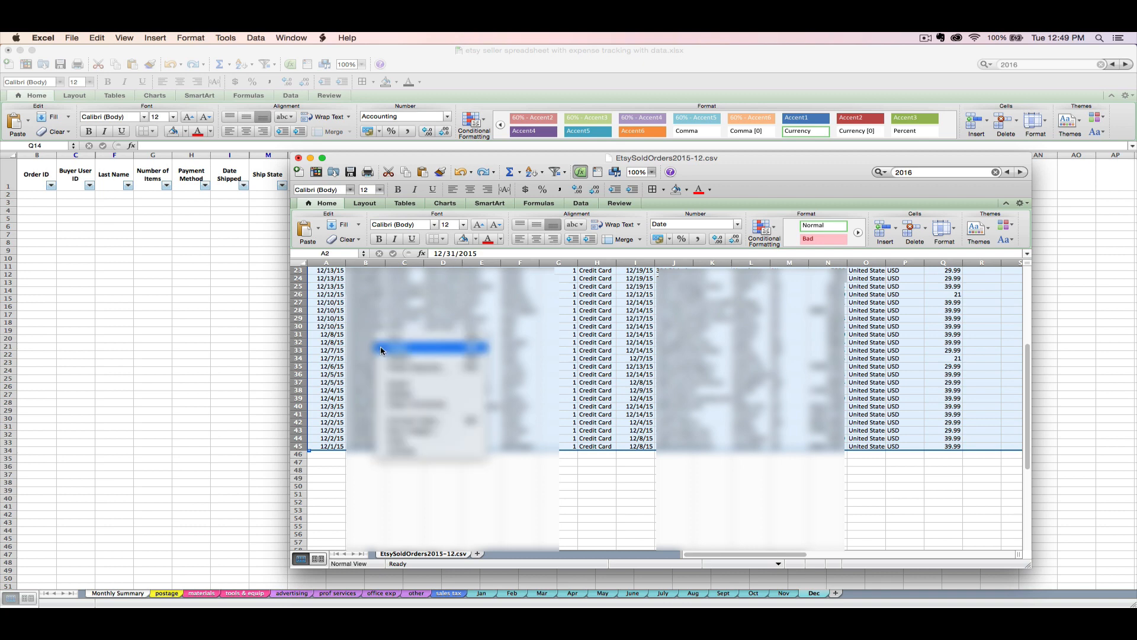
pyautogui.click(381, 350)
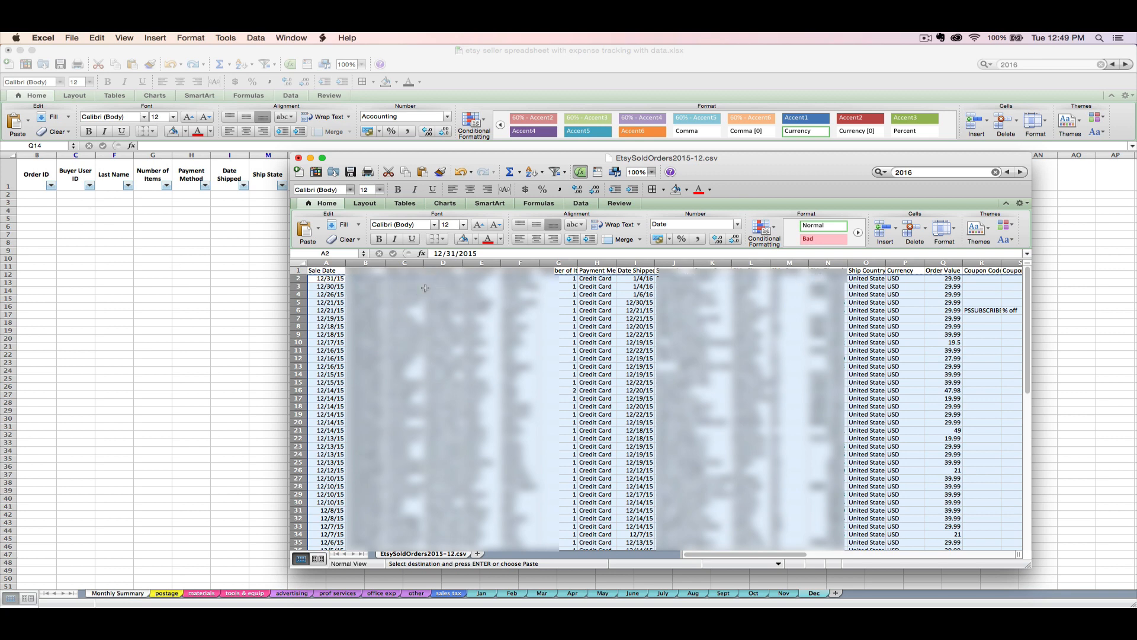
# Paste the copied December orders into the Dec sheet of the Etsy seller workbook, starting at row 2.
pyautogui.click(33, 201)
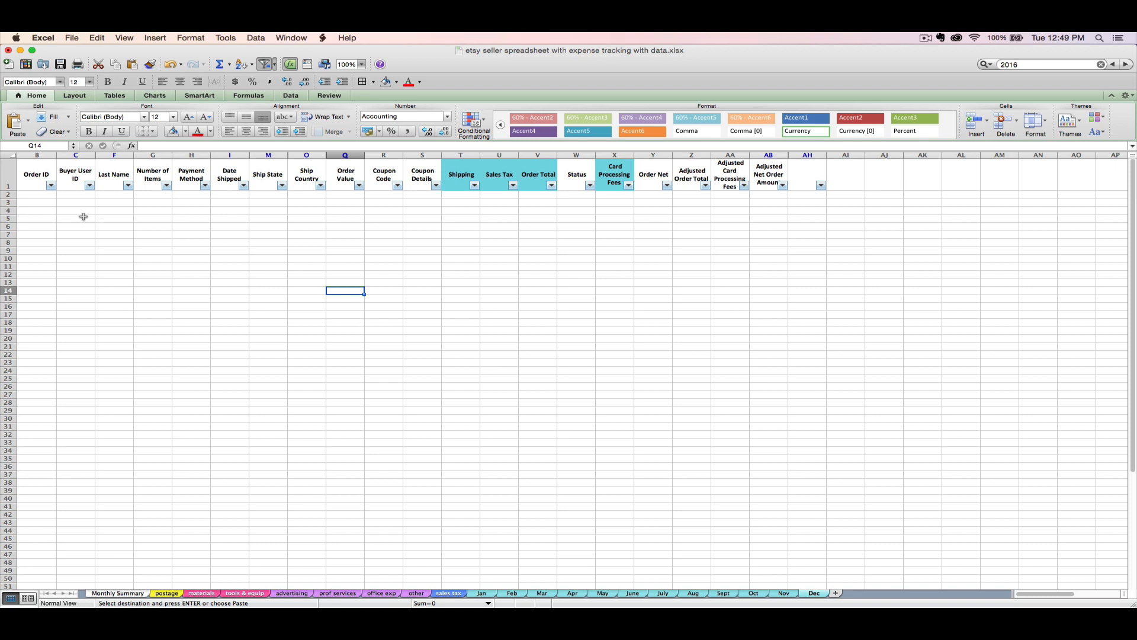
pyautogui.click(8, 194)
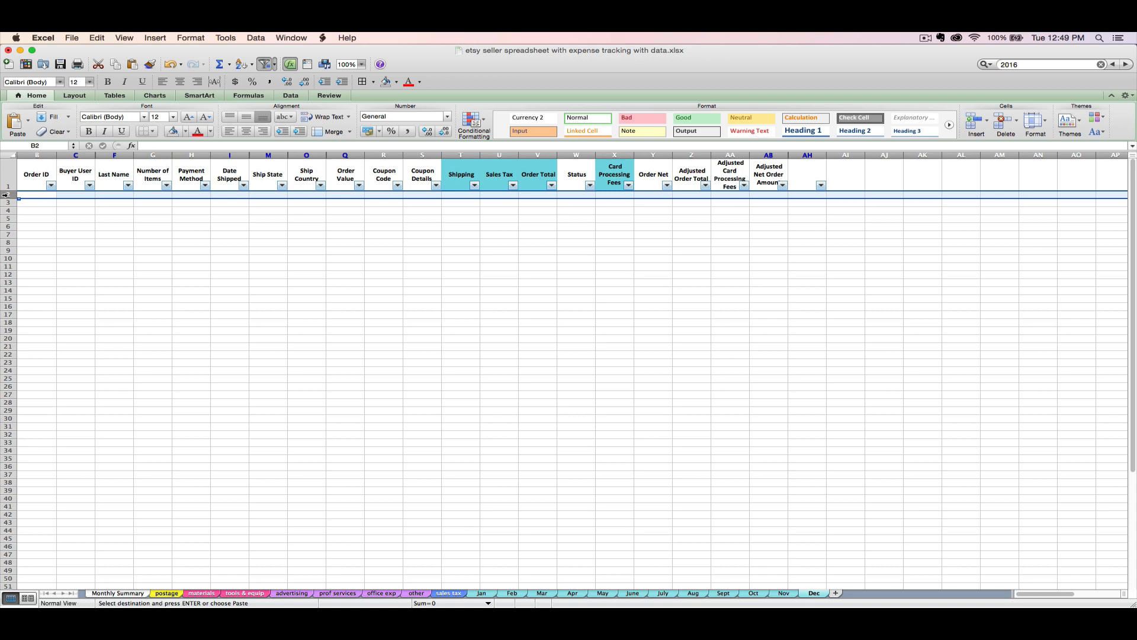
pyautogui.rightClick(33, 195)
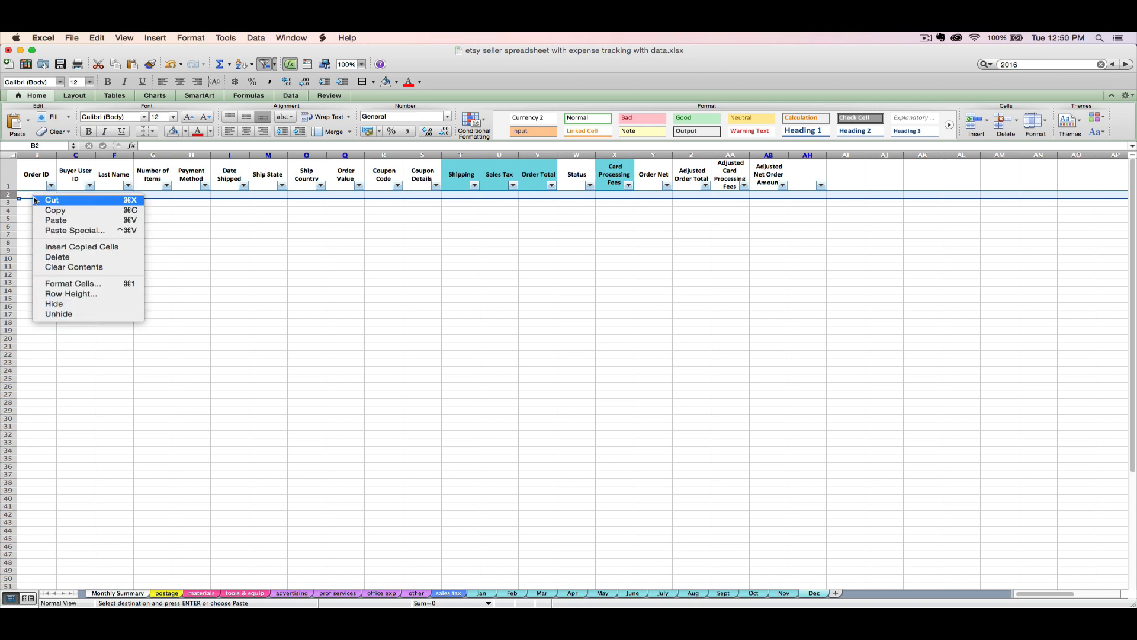
pyautogui.click(57, 222)
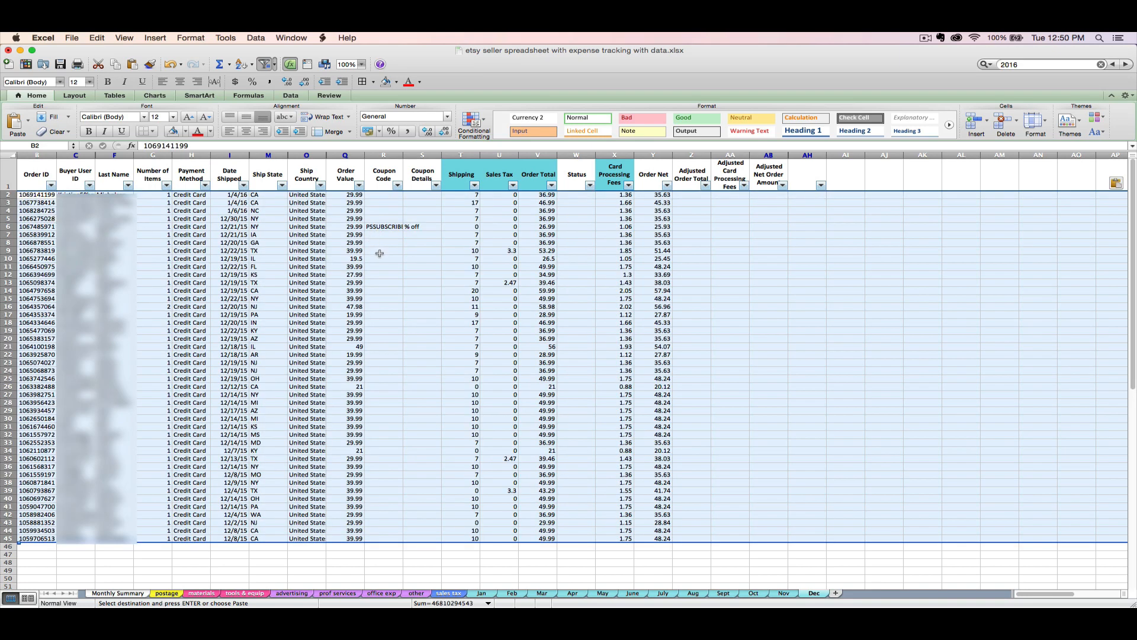
pyautogui.click(351, 276)
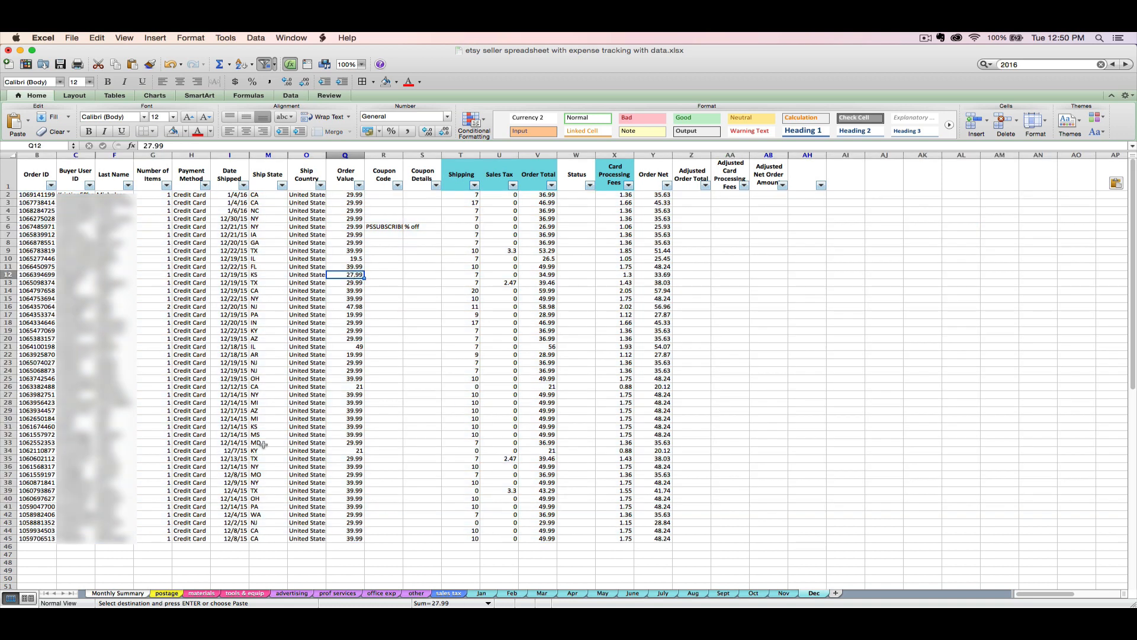
# Check the December Shipping and Etsy Direct Checkout % formulas on the Monthly Summary sheet.
pyautogui.click(108, 594)
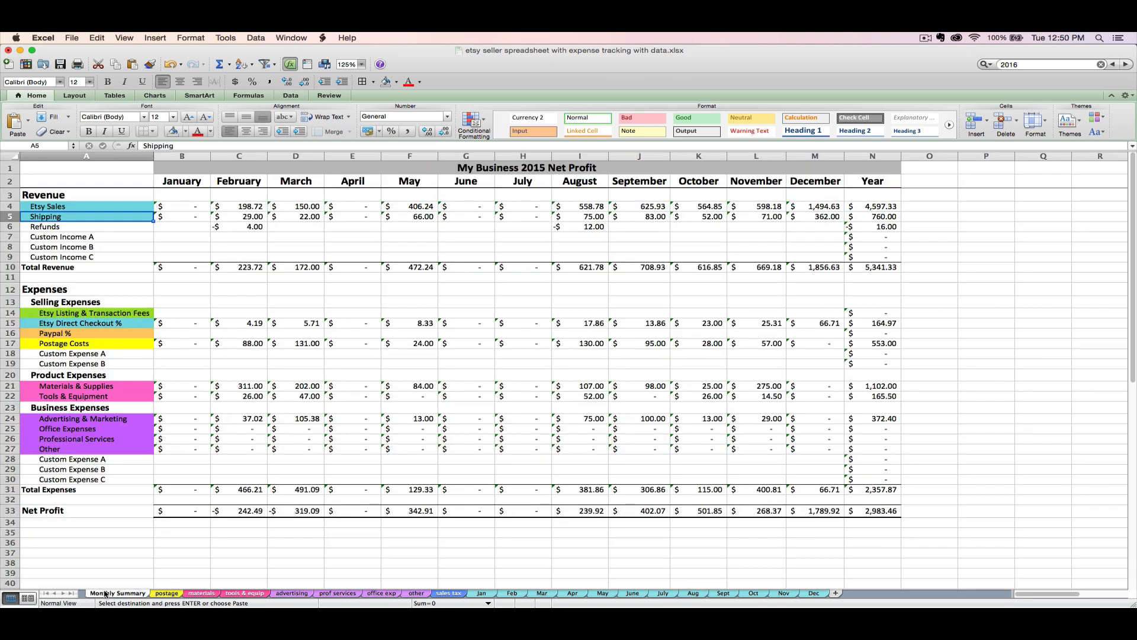
pyautogui.click(802, 217)
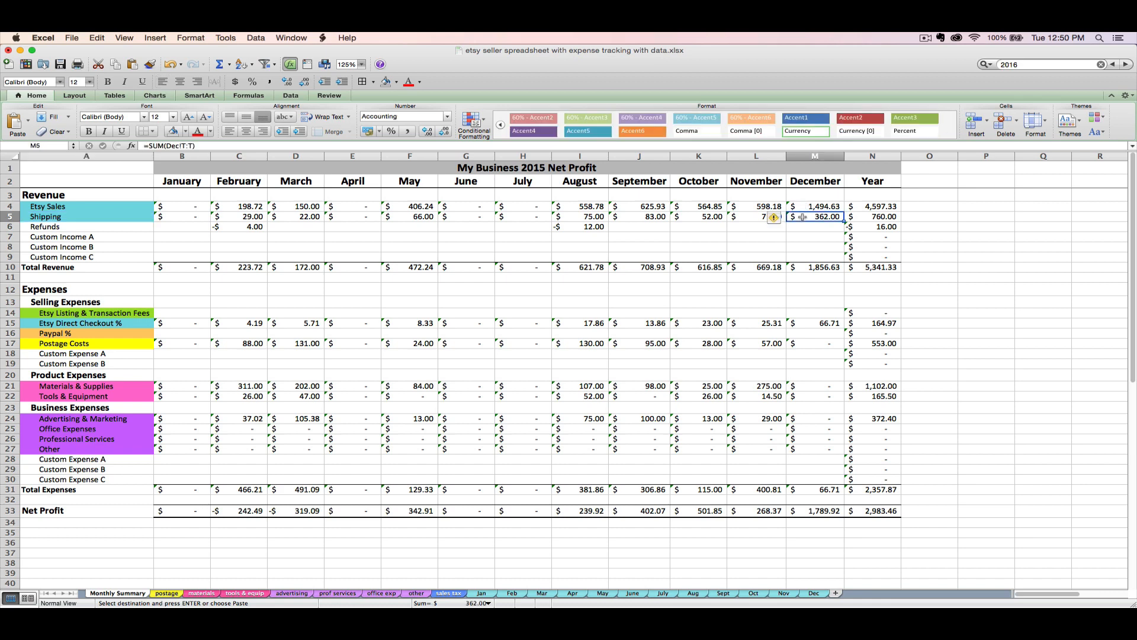
pyautogui.click(809, 323)
pyautogui.press('super+v')
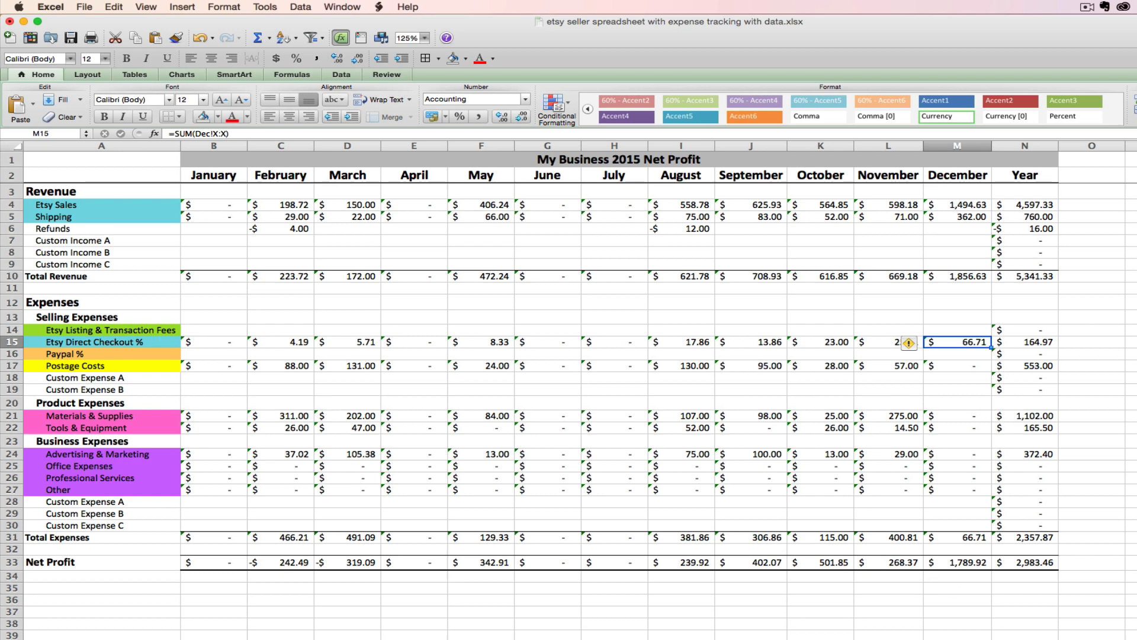
pyautogui.press('alt+super+d')
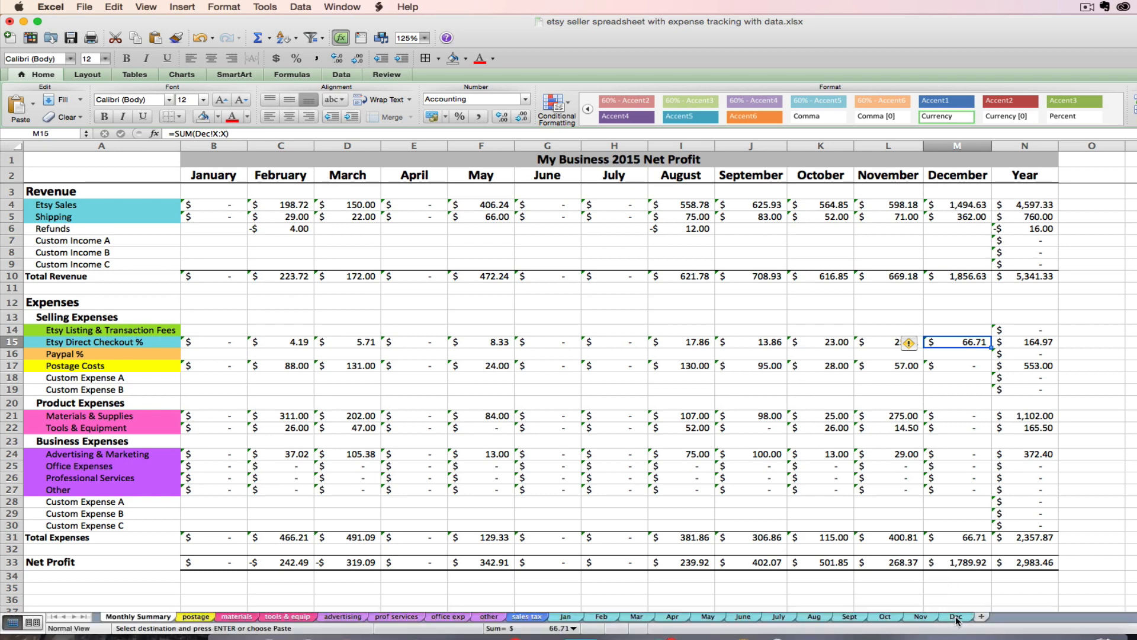
# Compare the Order Total column on the Dec sheet with the December Etsy Sales formula on the Monthly Summary.
pyautogui.click(956, 617)
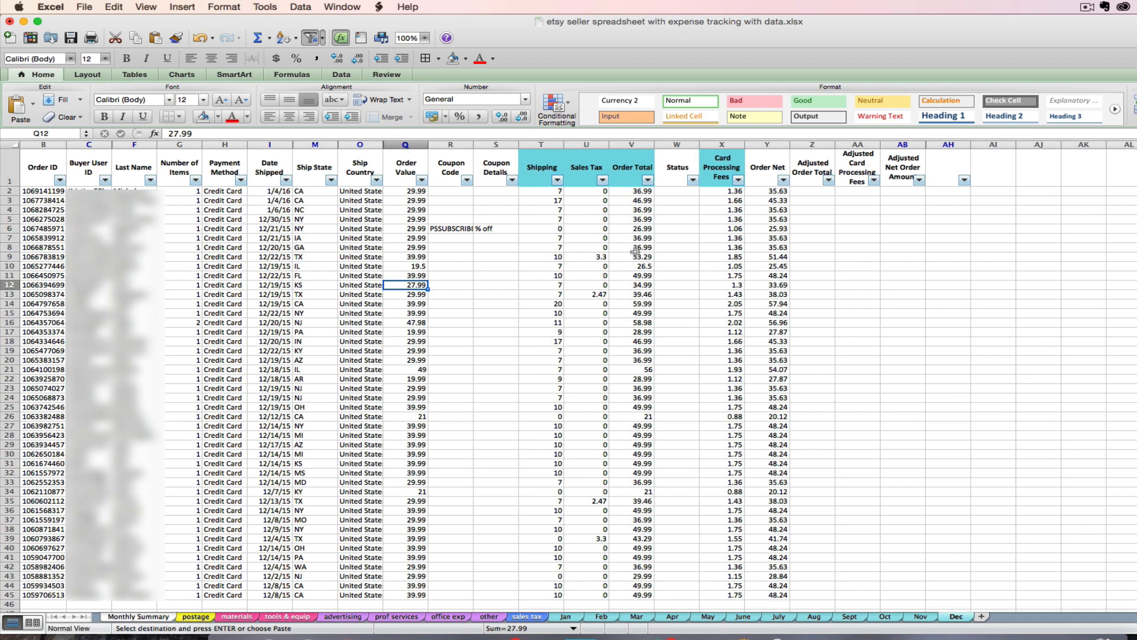
pyautogui.click(630, 191)
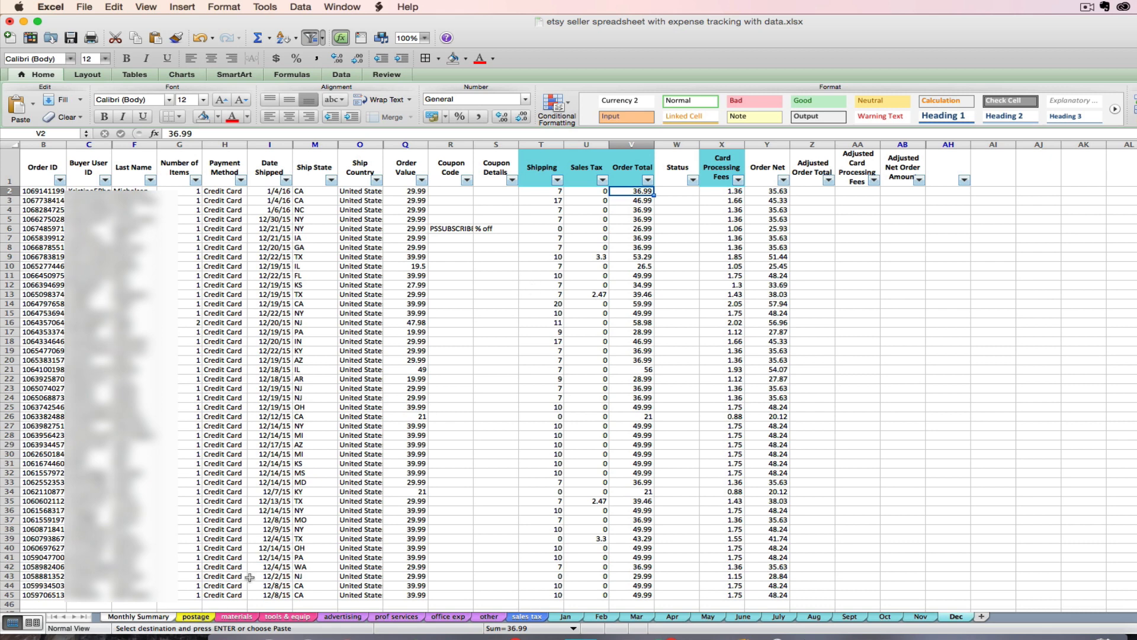
pyautogui.click(163, 617)
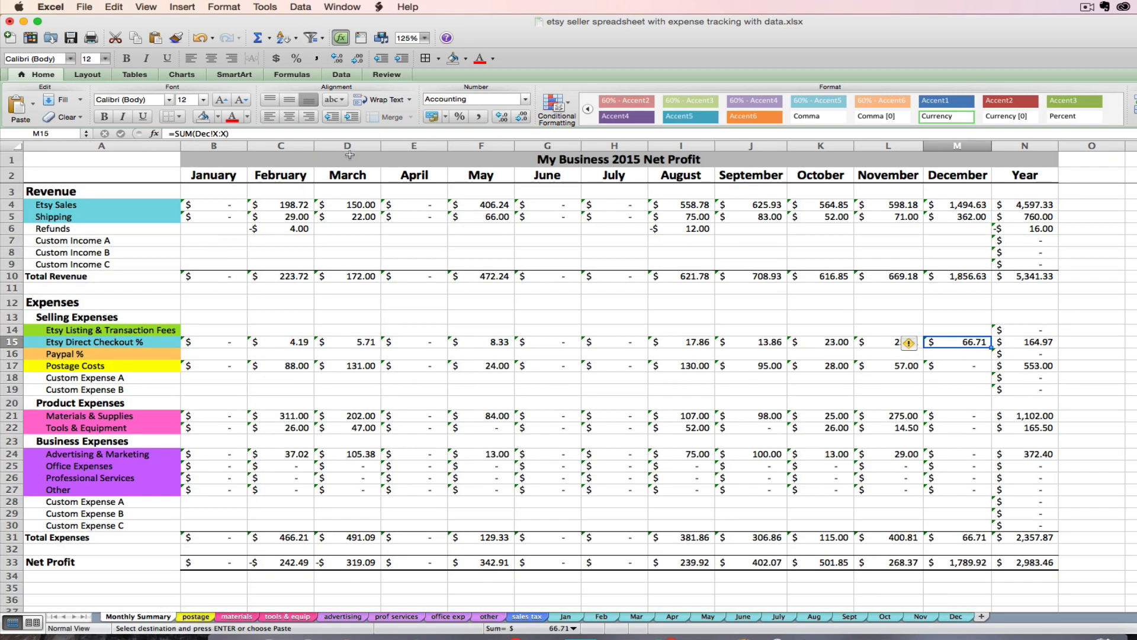
pyautogui.click(958, 204)
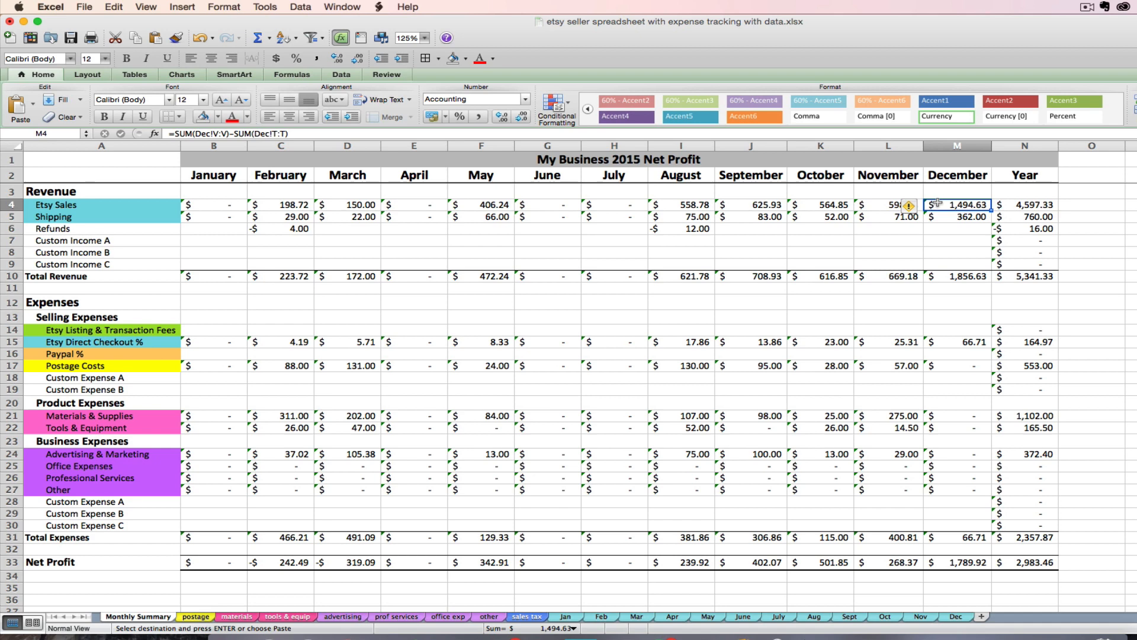
# Check the December Shipping and Refunds cells on the Monthly Summary against the order columns on the Dec and Nov sheets.
pyautogui.click(950, 217)
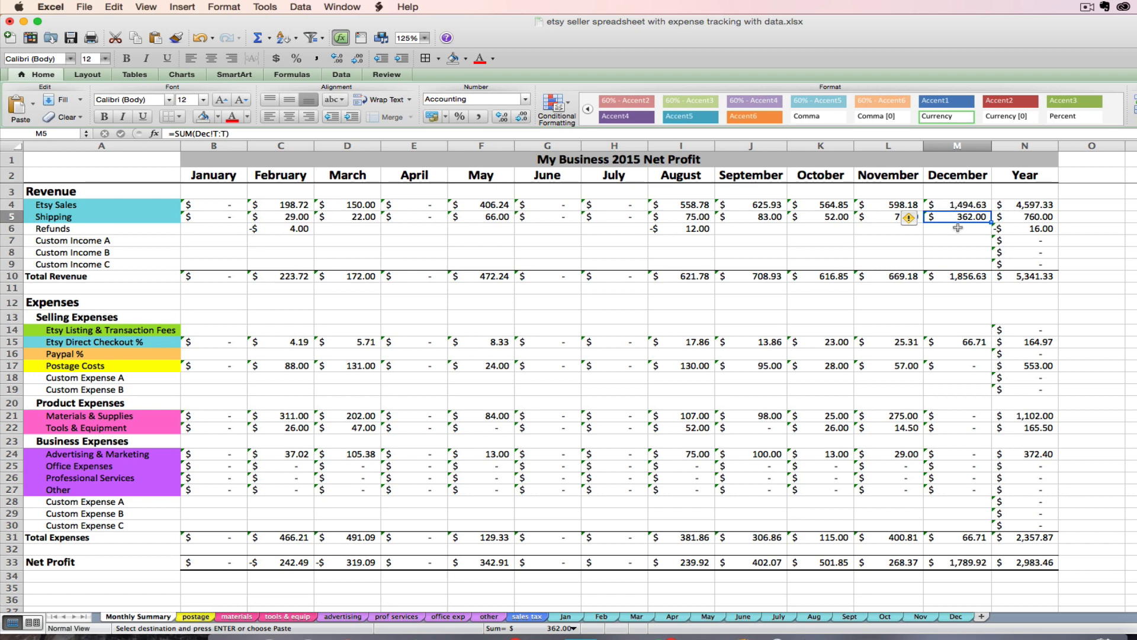
pyautogui.click(958, 229)
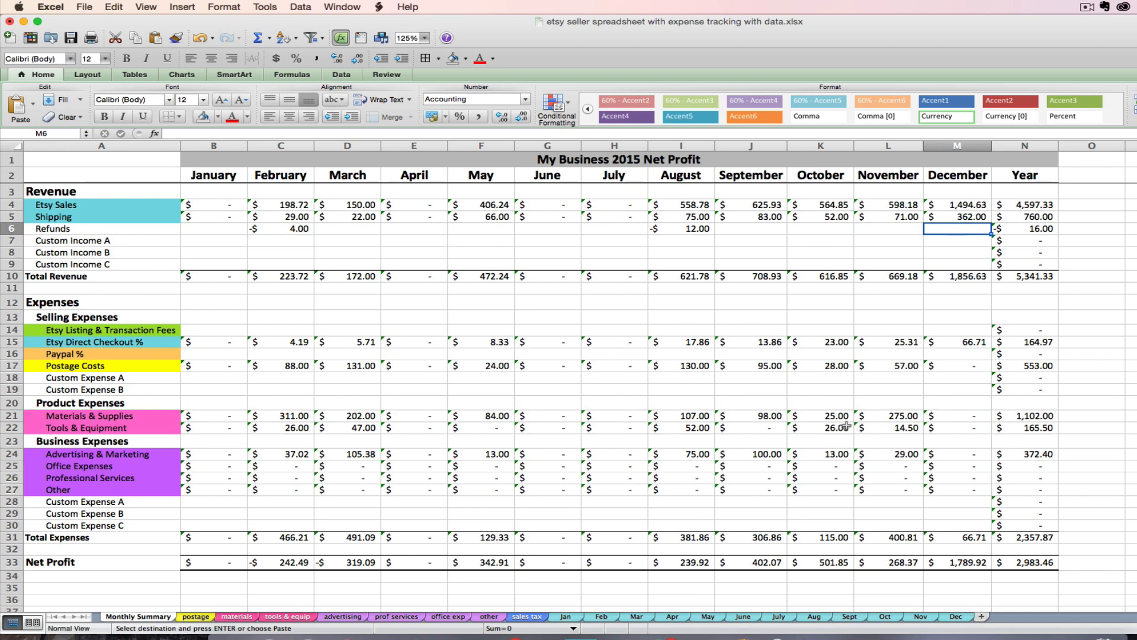
pyautogui.click(954, 617)
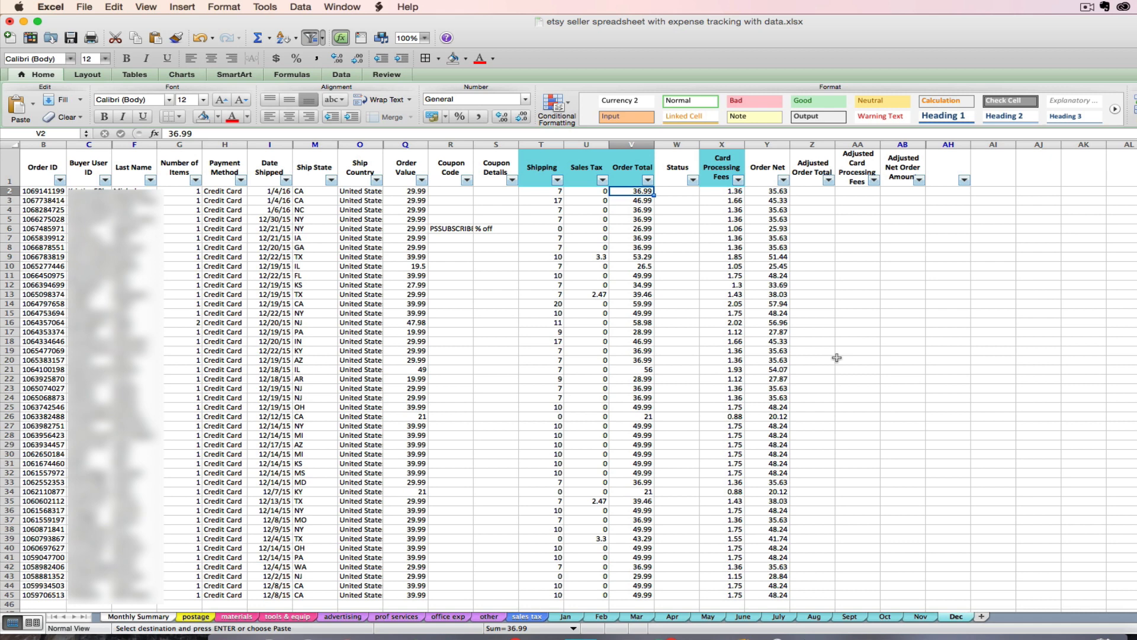
pyautogui.scroll(-3, 836, 358)
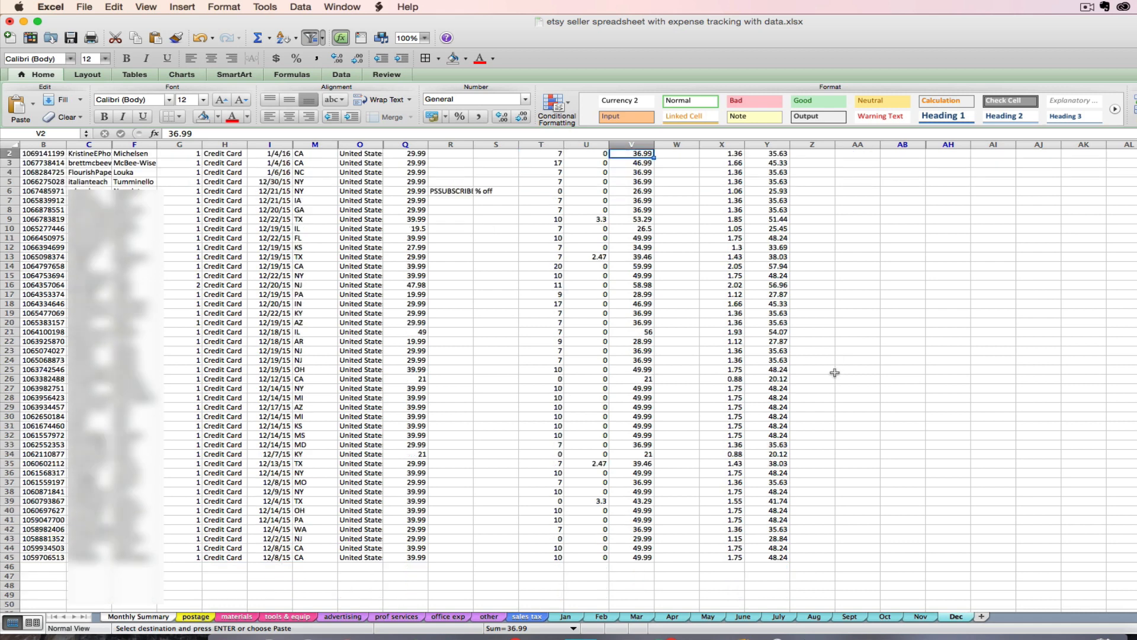
pyautogui.scroll(3, 835, 365)
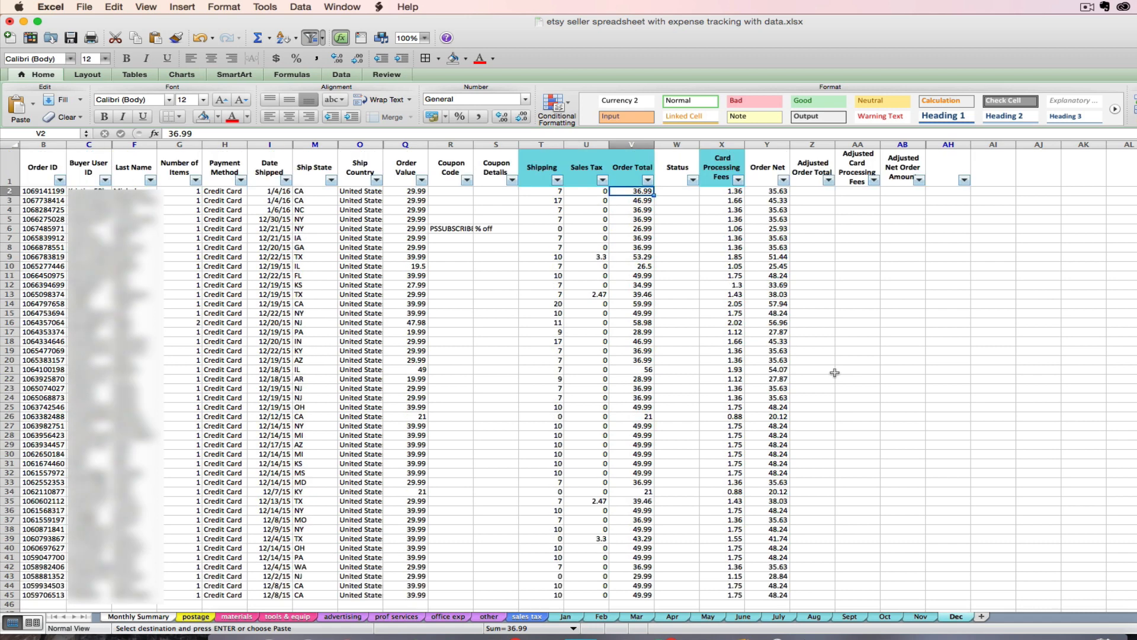
pyautogui.click(921, 617)
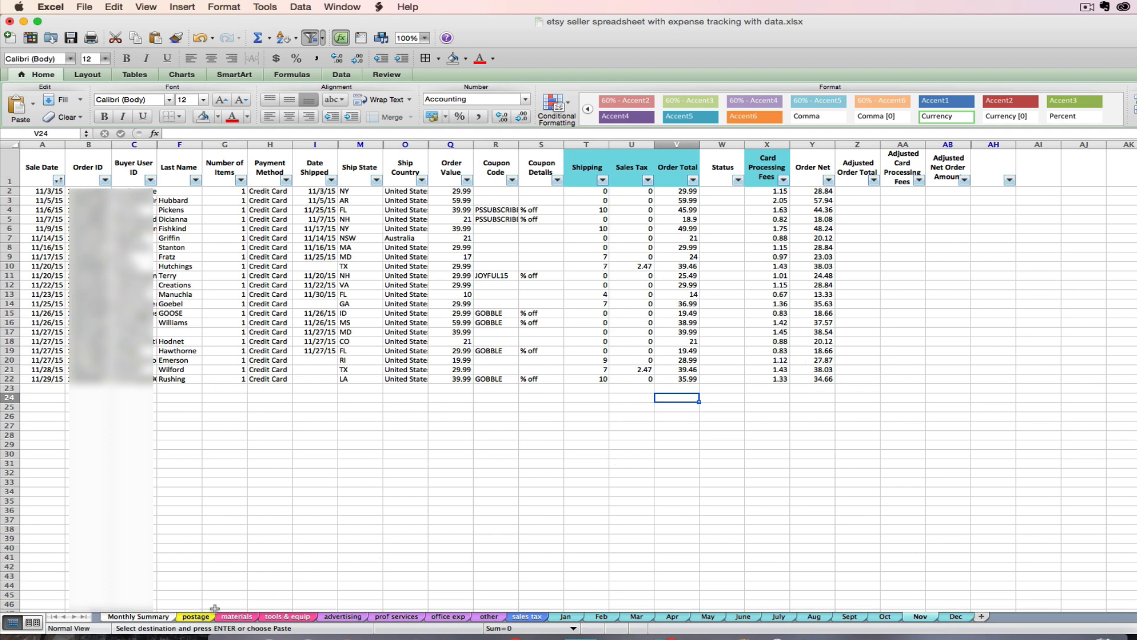
# Examine the February and August Refunds entries and the Custom Income A to C row labels on the Monthly Summary.
pyautogui.click(164, 619)
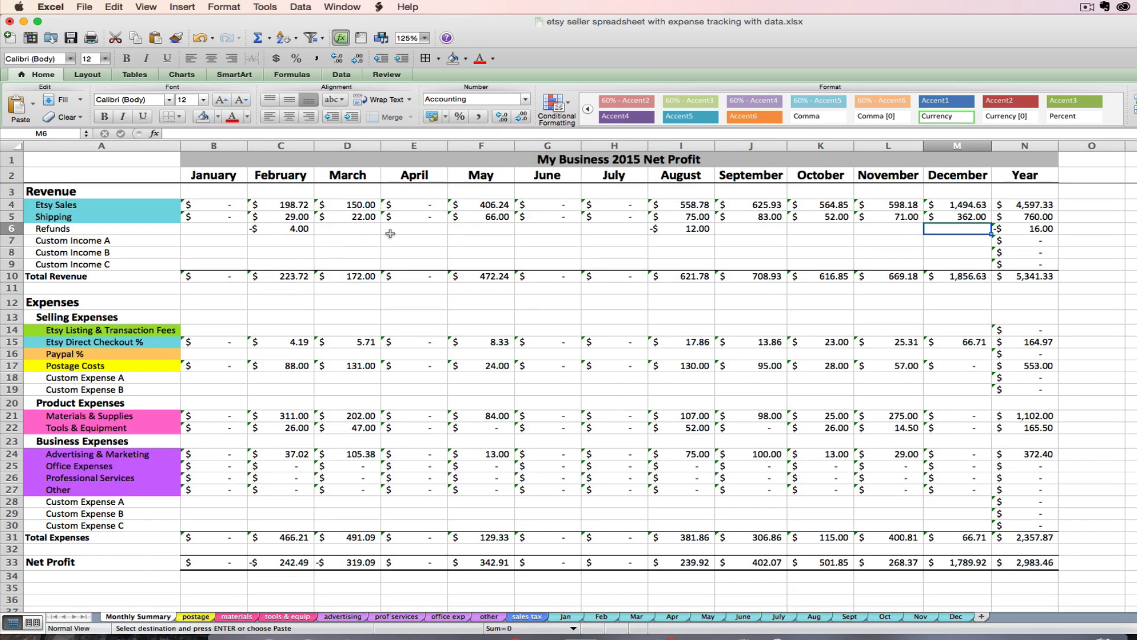
pyautogui.click(288, 228)
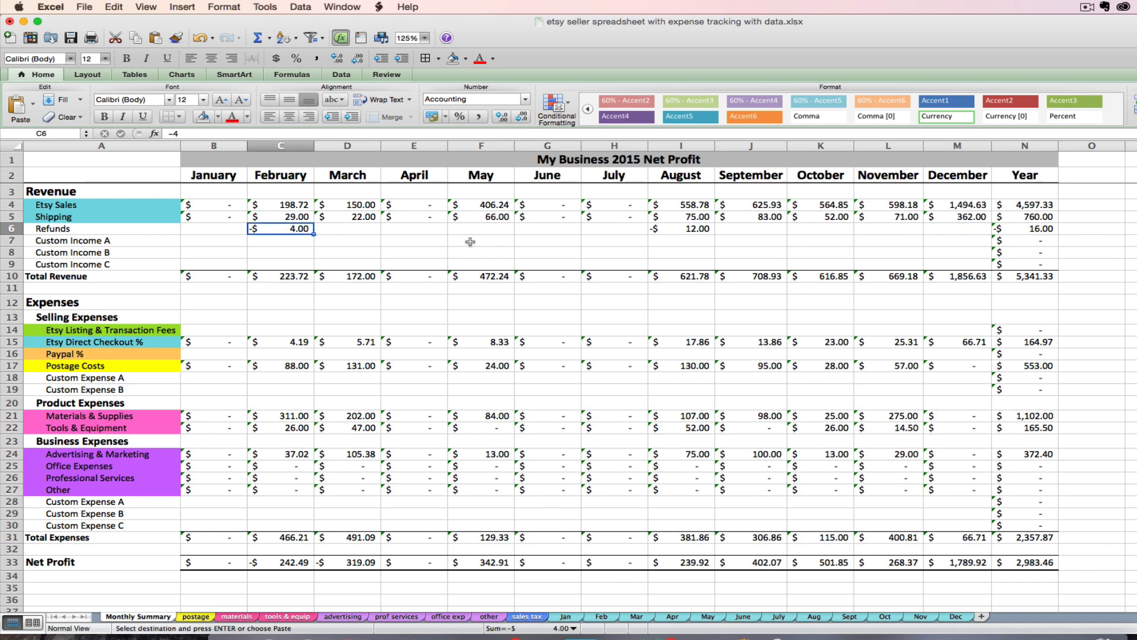
pyautogui.click(676, 229)
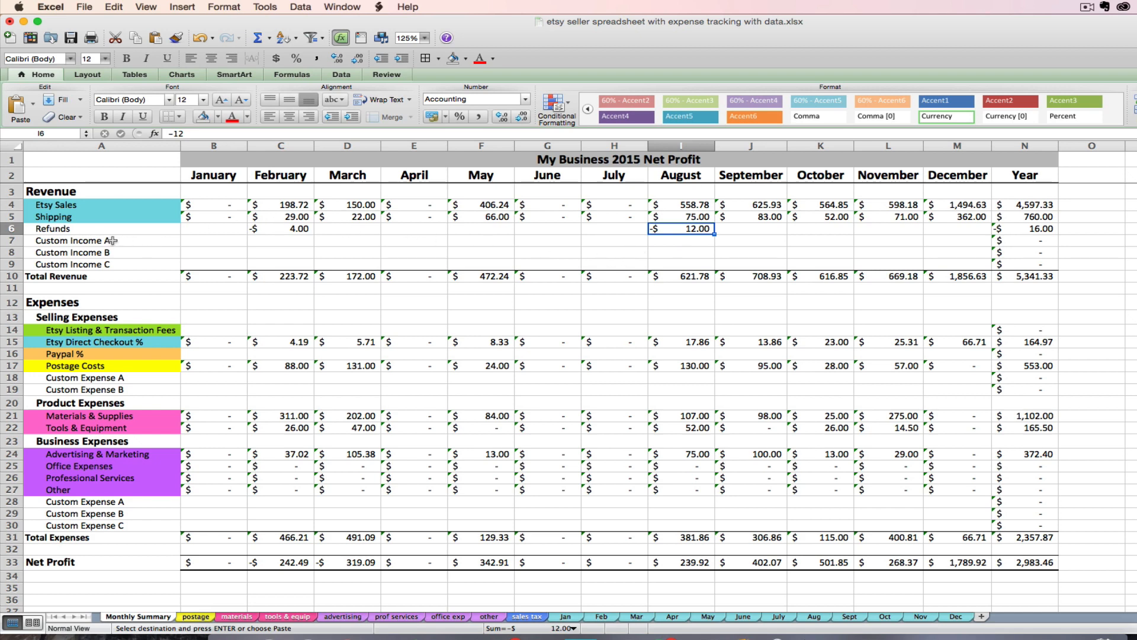
pyautogui.moveTo(40, 241); pyautogui.dragTo(63, 265)
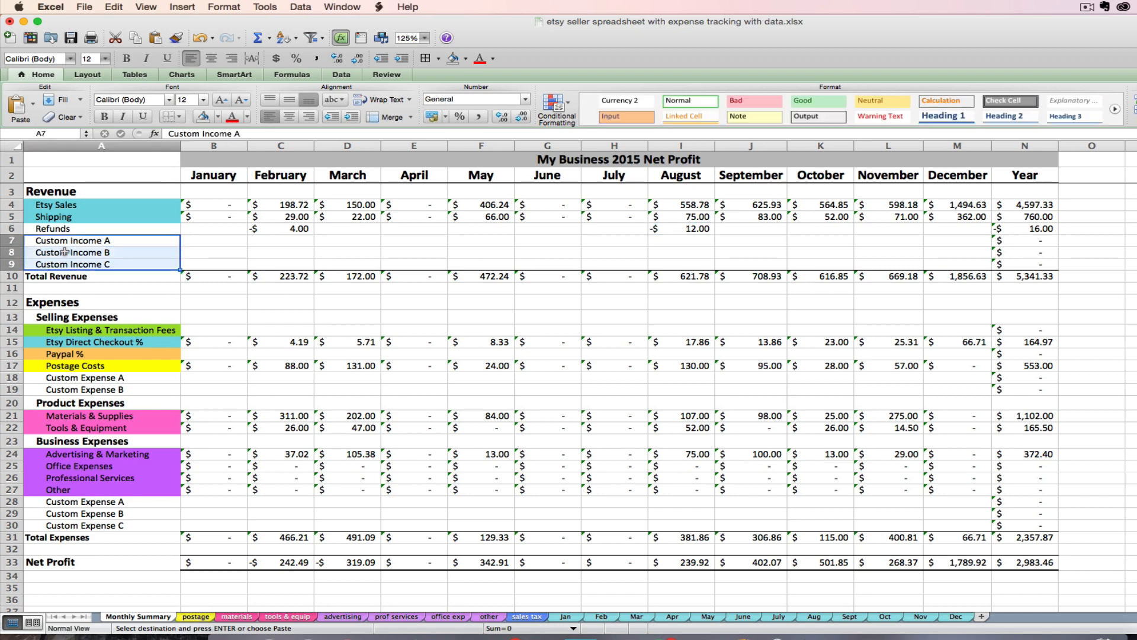
pyautogui.click(66, 241)
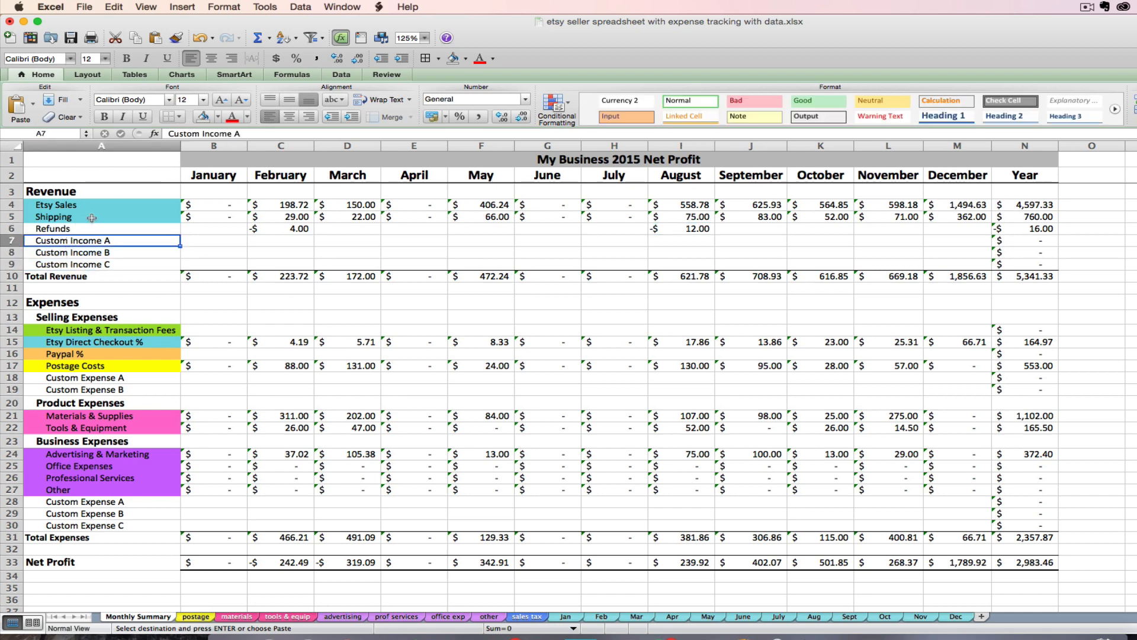